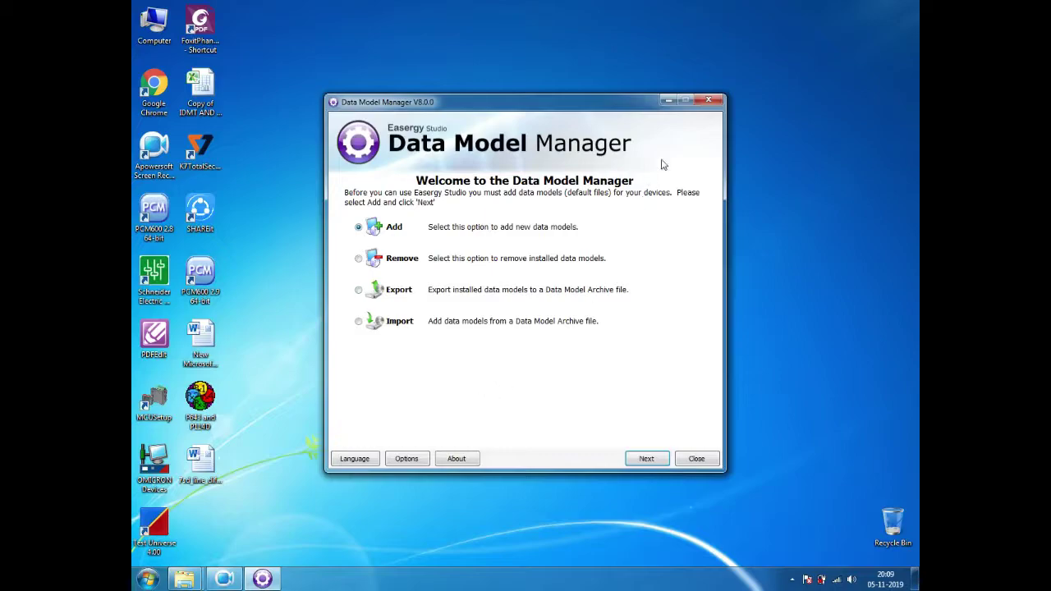
- Close the open Data Model Manager window and relaunch it from Schneider Electric's Easergy Studio program group
click(715, 101)
click(148, 579)
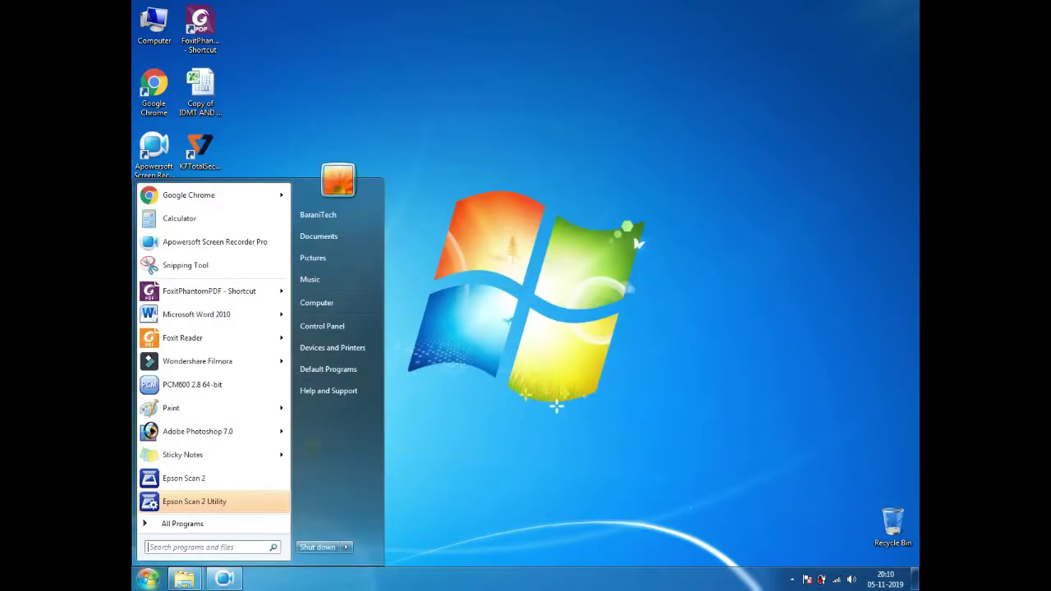
click(213, 549)
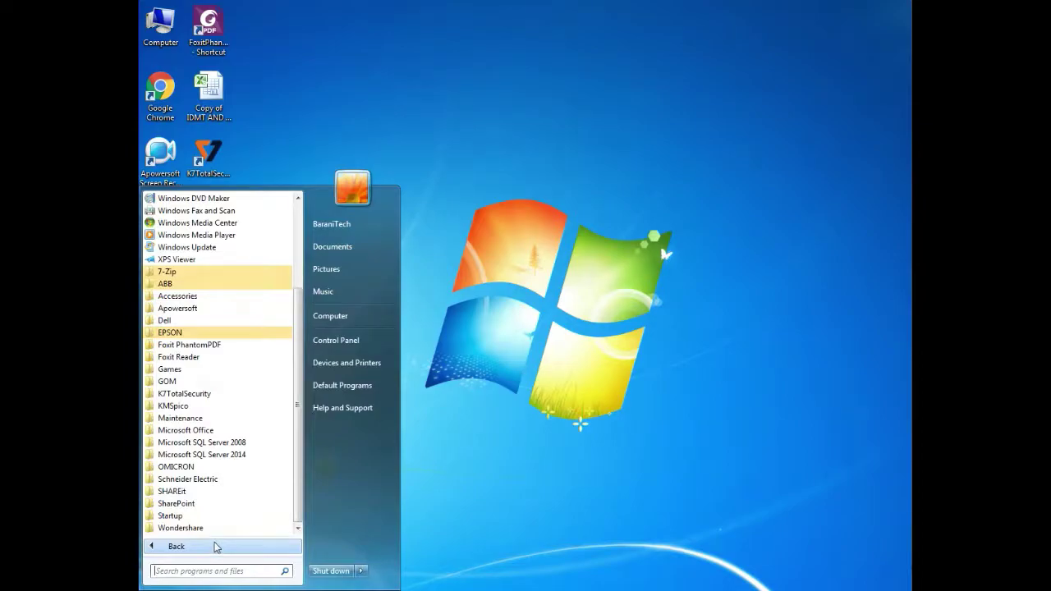
click(225, 480)
click(226, 492)
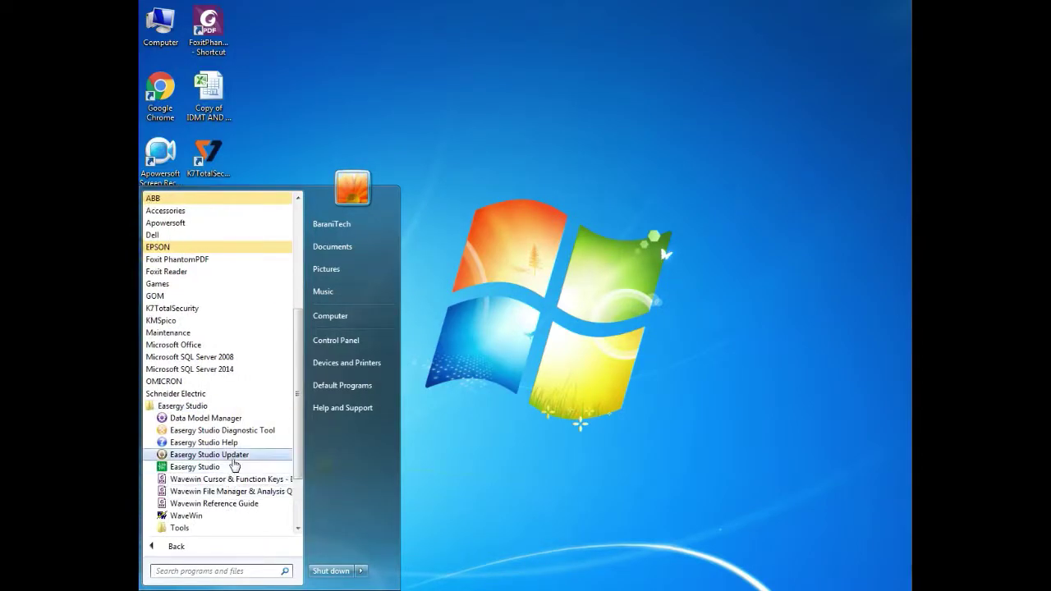
click(206, 419)
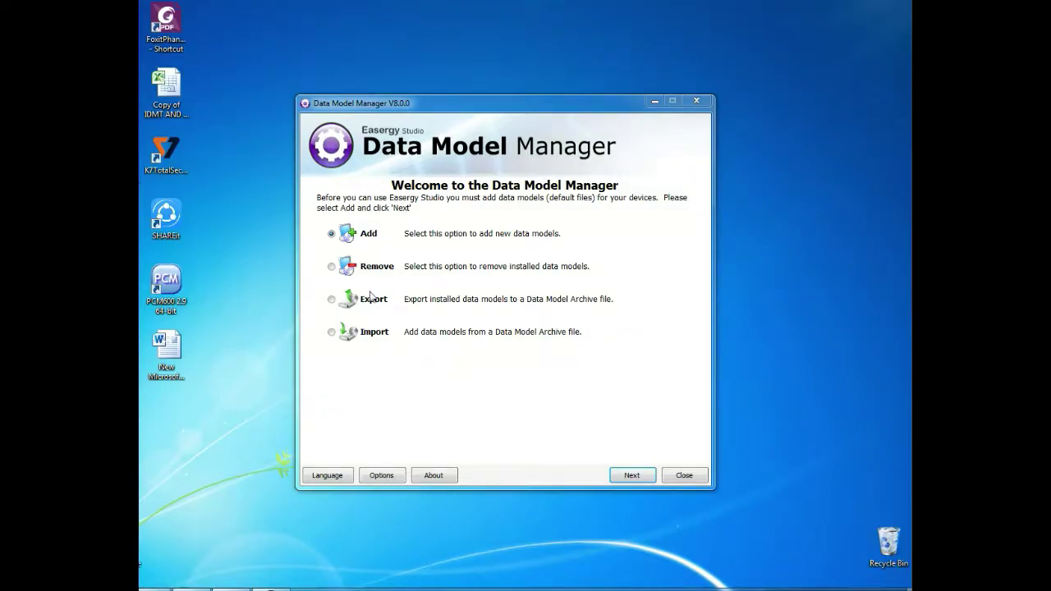
- Start adding data models with the Internet as the source, using the Default HTTPS server, and keep English as the language
click(632, 475)
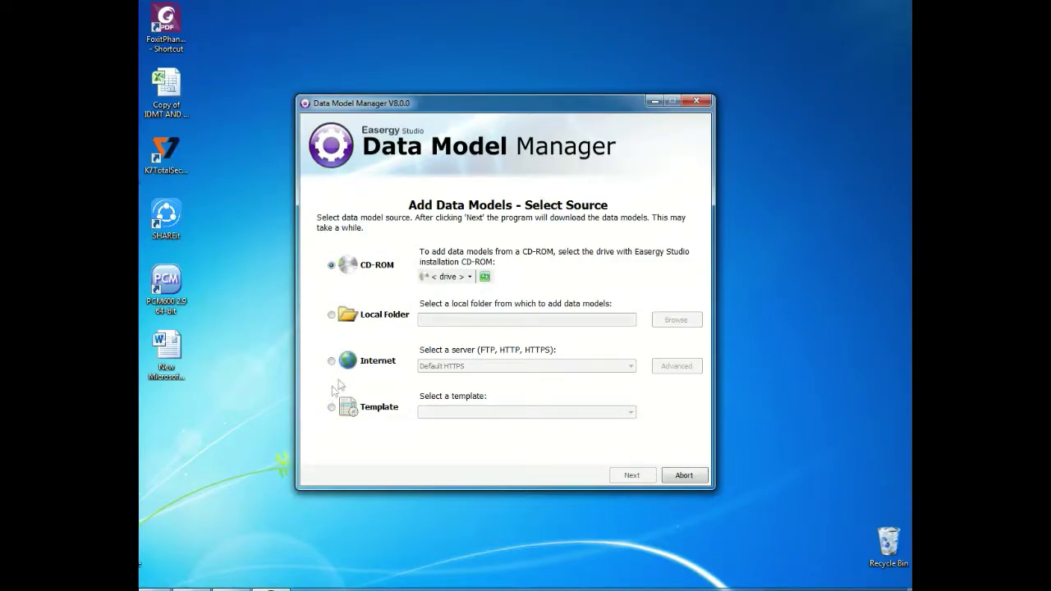
click(357, 367)
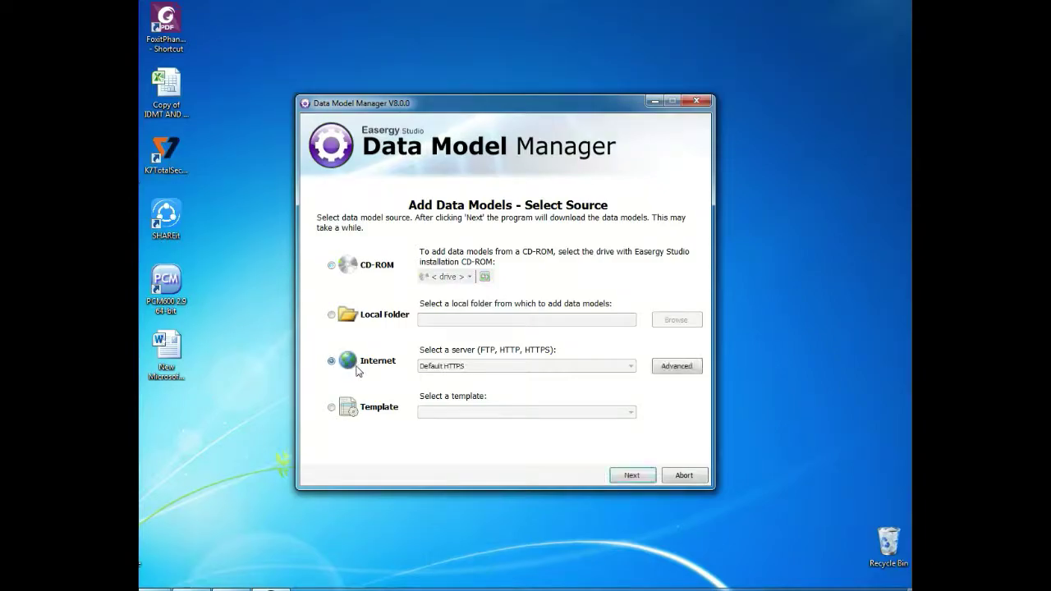
click(630, 476)
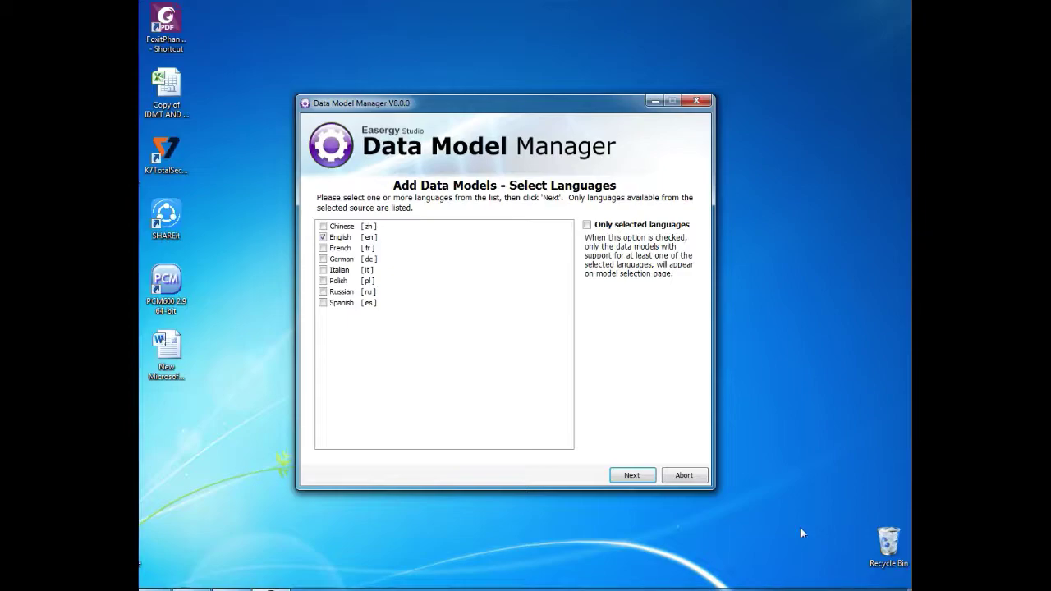
click(632, 476)
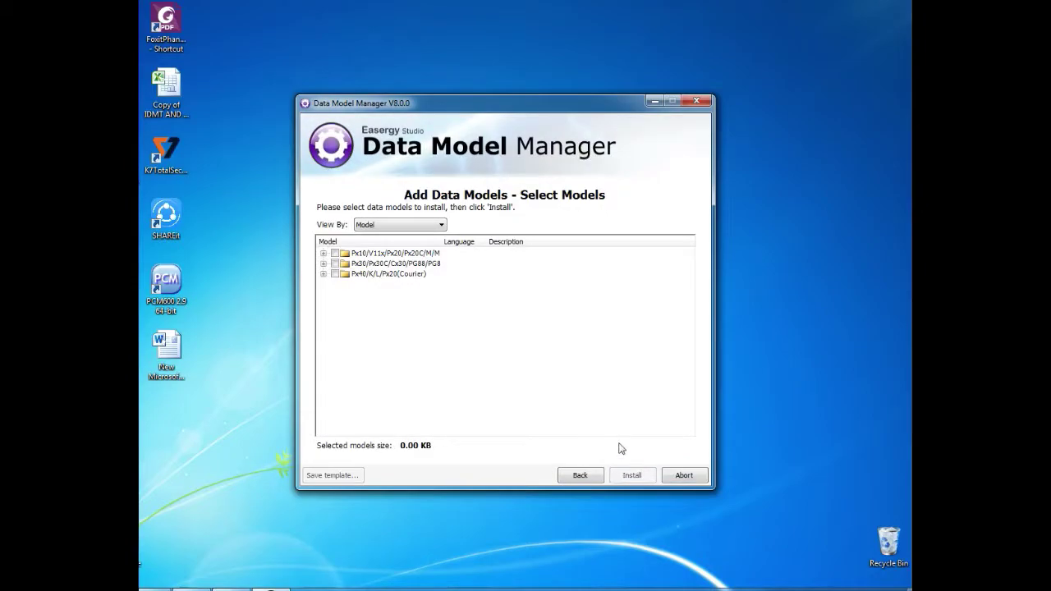
- Browse the model families and expand Px40/K/L/Px20(Courier) to find the P643 relay
click(324, 253)
scroll(402, 348, down, 10)
scroll(372, 336, down, 10)
scroll(369, 332, up, 5)
scroll(367, 328, down, 5)
scroll(353, 303, up, 20)
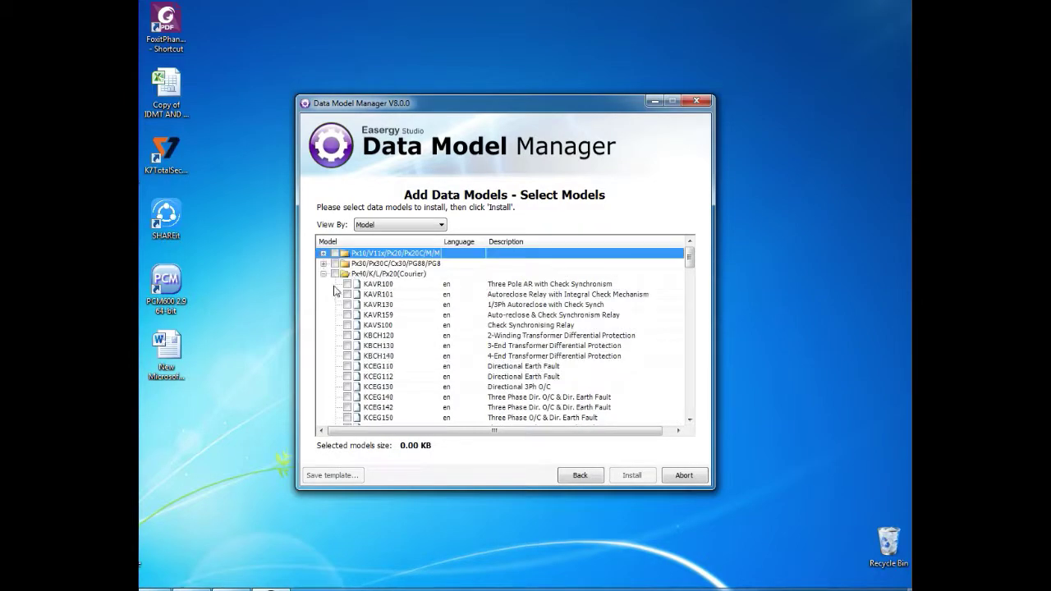
click(324, 253)
click(323, 264)
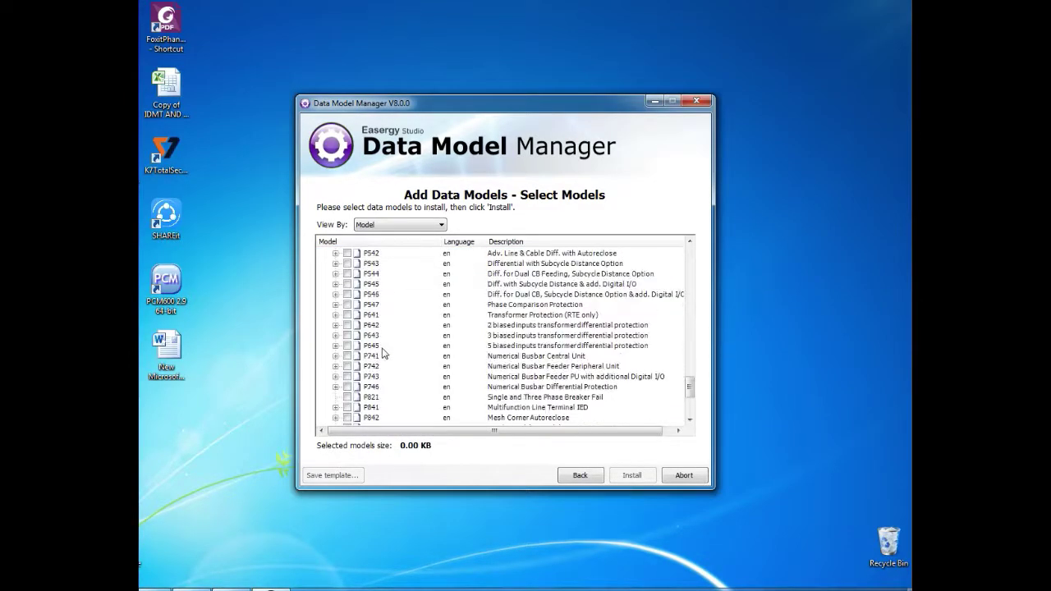
- Expand the P643 relay and mark its software versions from 02 to B4 for installation
click(335, 273)
click(359, 284)
click(359, 294)
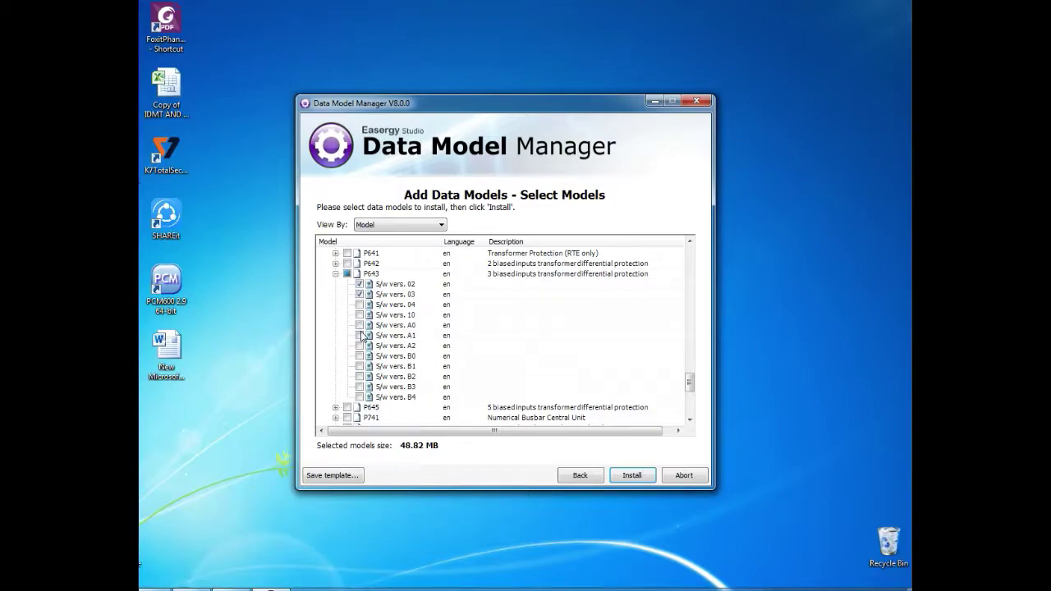
click(359, 305)
click(359, 315)
click(359, 325)
click(359, 335)
click(359, 346)
click(359, 356)
click(359, 366)
click(359, 386)
click(359, 397)
- Examine the software versions offered for the P141 relay and collapse the Px40/K/L/Px20(Courier) family
scroll(353, 378, up, 10)
scroll(345, 371, down, 3)
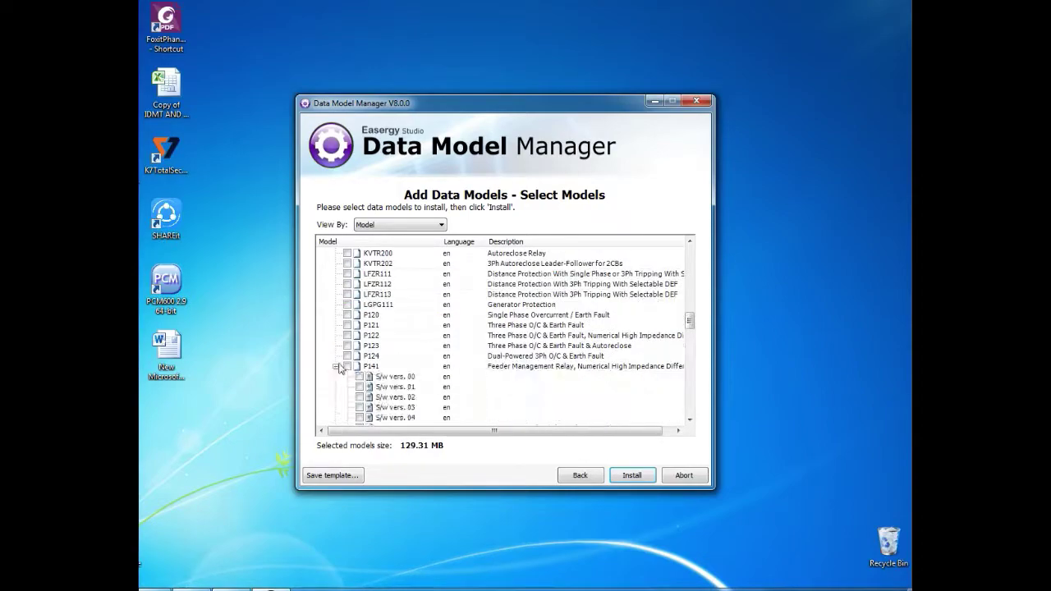
scroll(345, 370, up, 1)
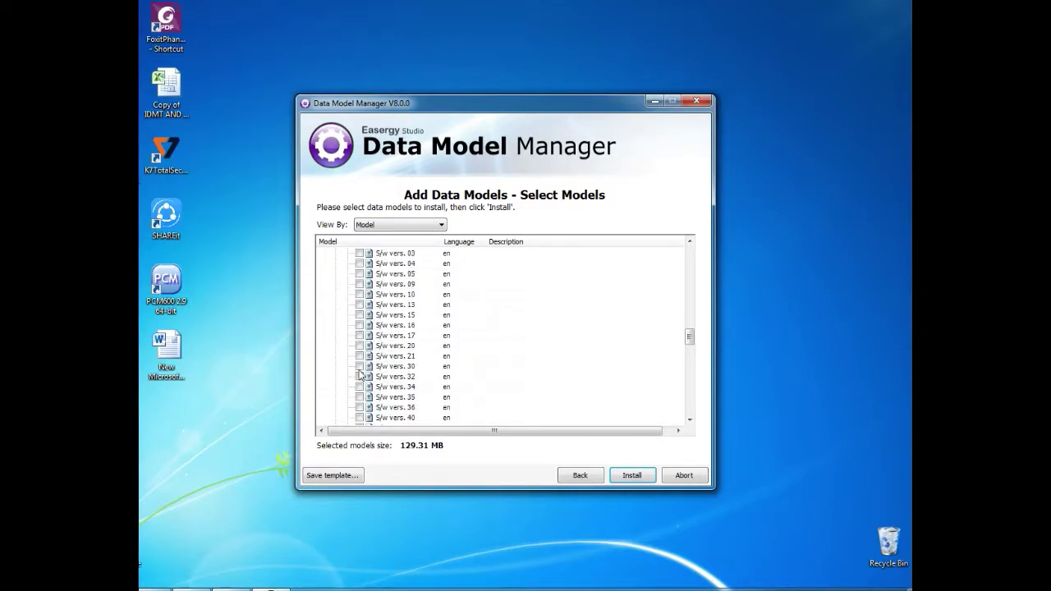
scroll(345, 361, up, 10)
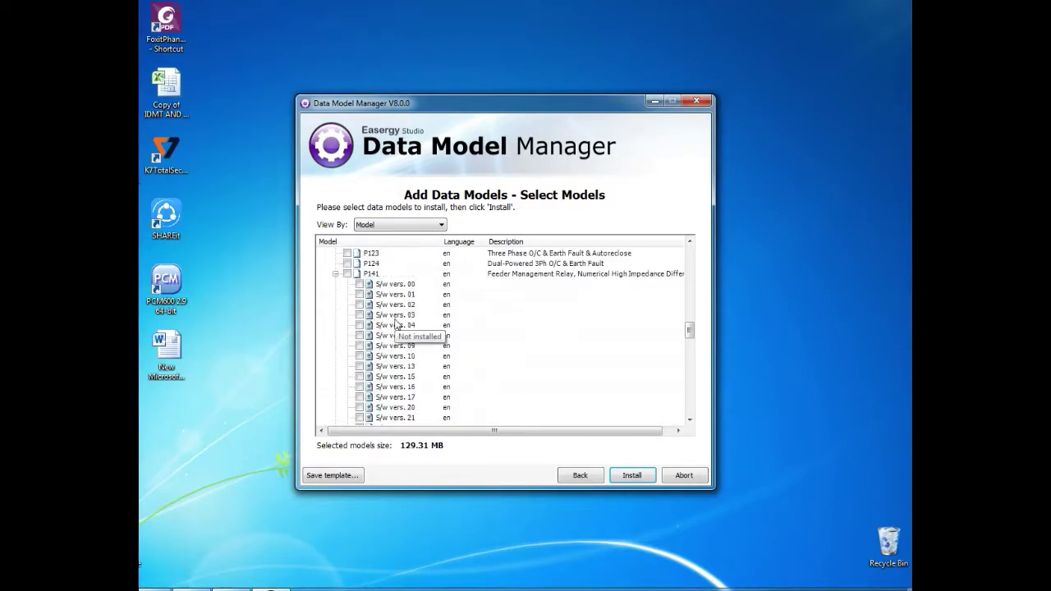
click(324, 274)
click(323, 274)
- Mark P114D software version 753 0xx000x in the Px10 family and install the selected data models
click(343, 387)
scroll(375, 357, up, 2)
scroll(380, 341, down, 2)
scroll(379, 341, up, 3)
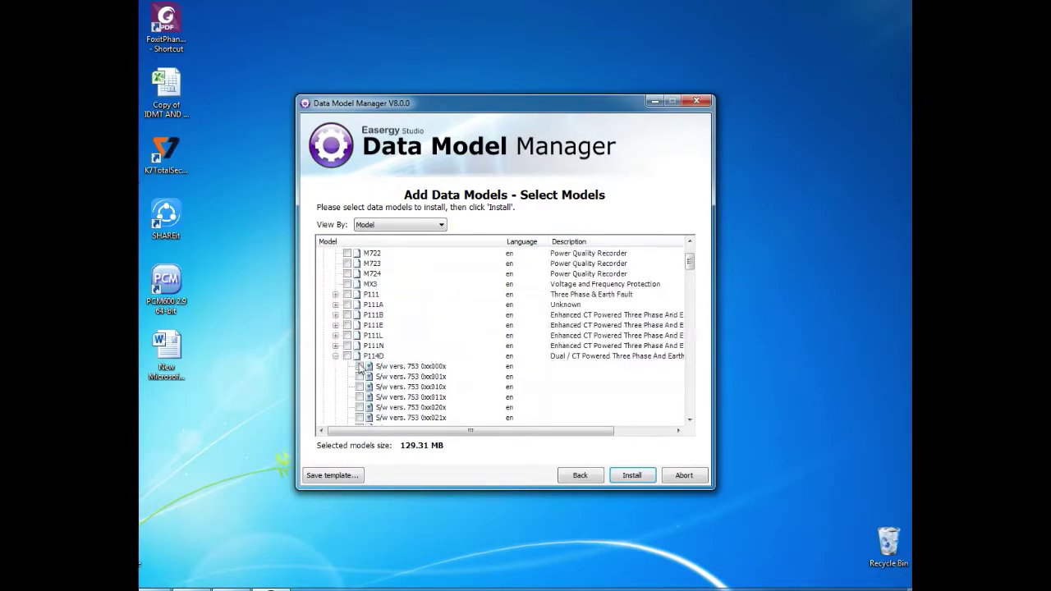
click(359, 367)
scroll(373, 368, up, 5)
scroll(394, 368, down, 5)
scroll(363, 370, down, 3)
click(383, 339)
key(Return)
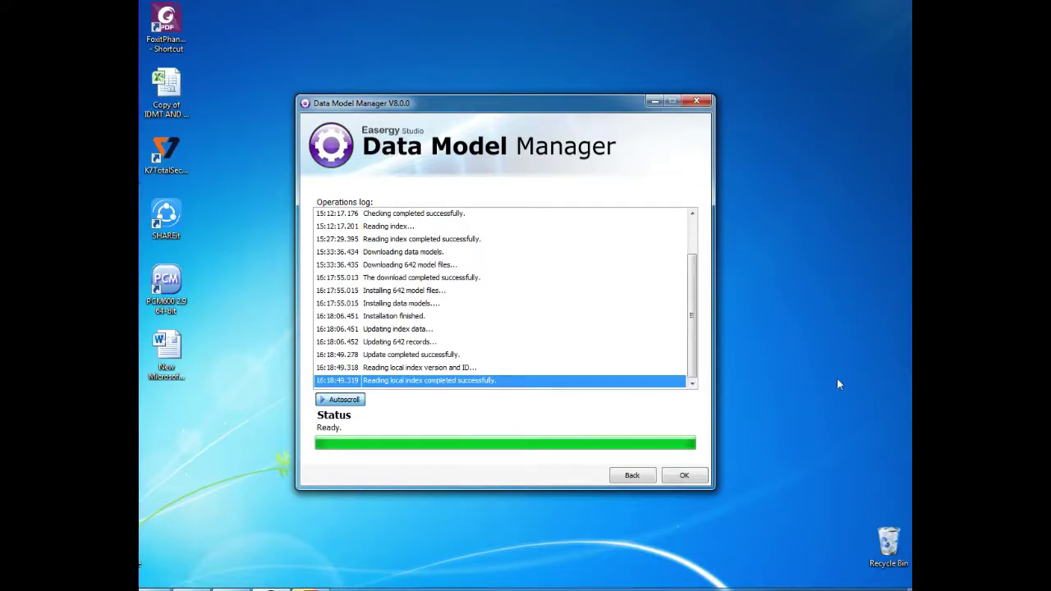
- Review the download, installation and update entries in the operations log and close the log
click(404, 216)
click(428, 238)
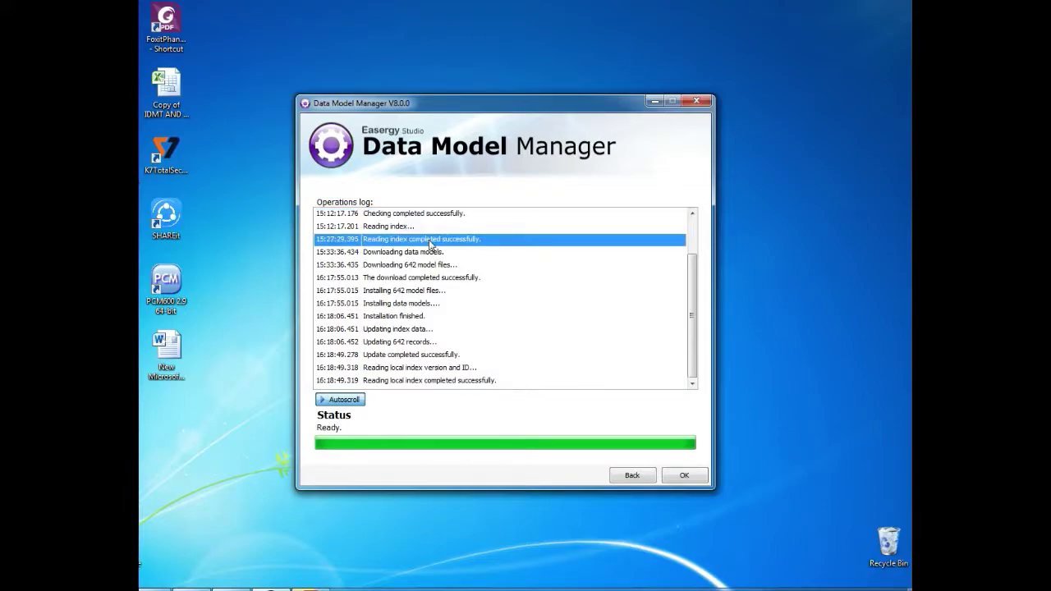
click(445, 279)
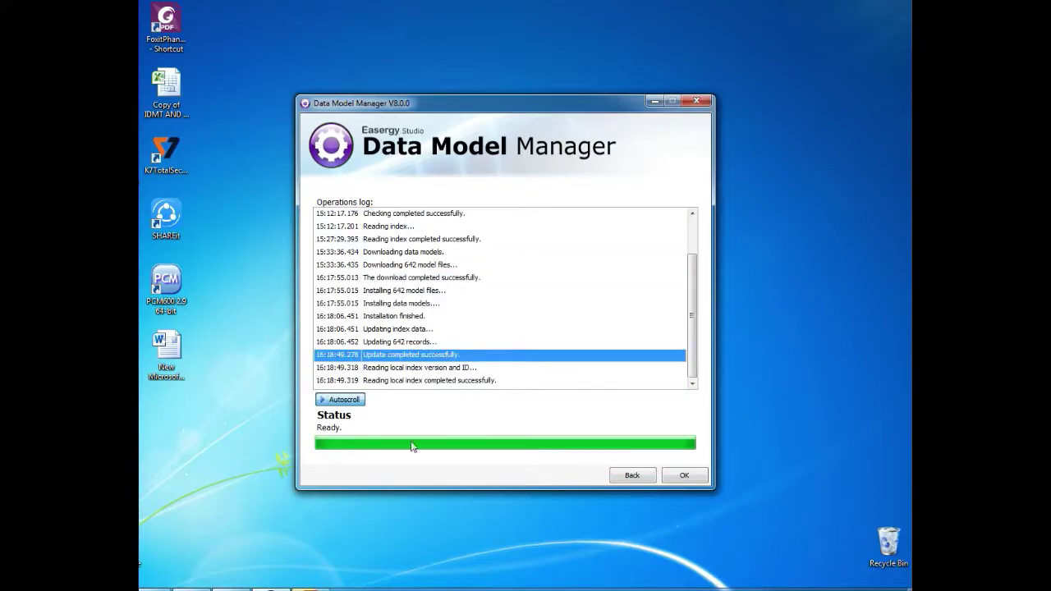
click(680, 477)
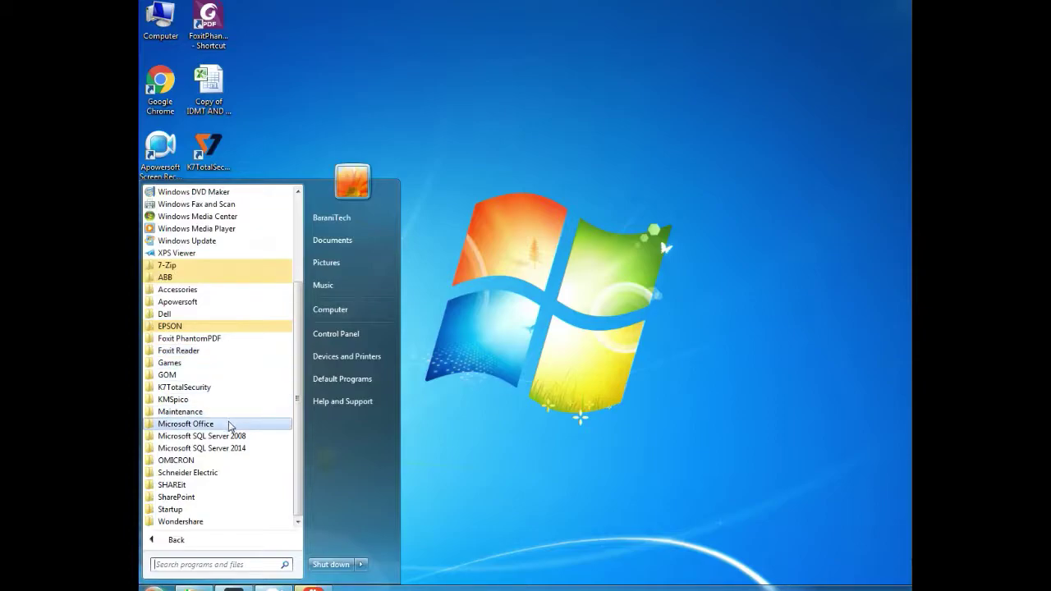
- Reopen Data Model Manager from the Easergy Studio program group and start exporting the installed data models
click(230, 475)
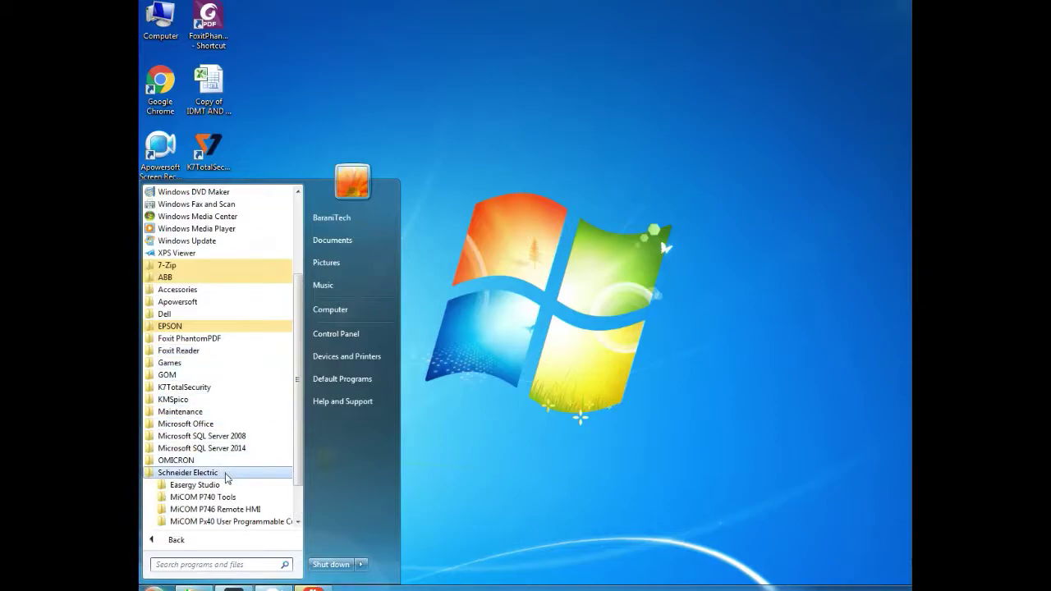
click(226, 485)
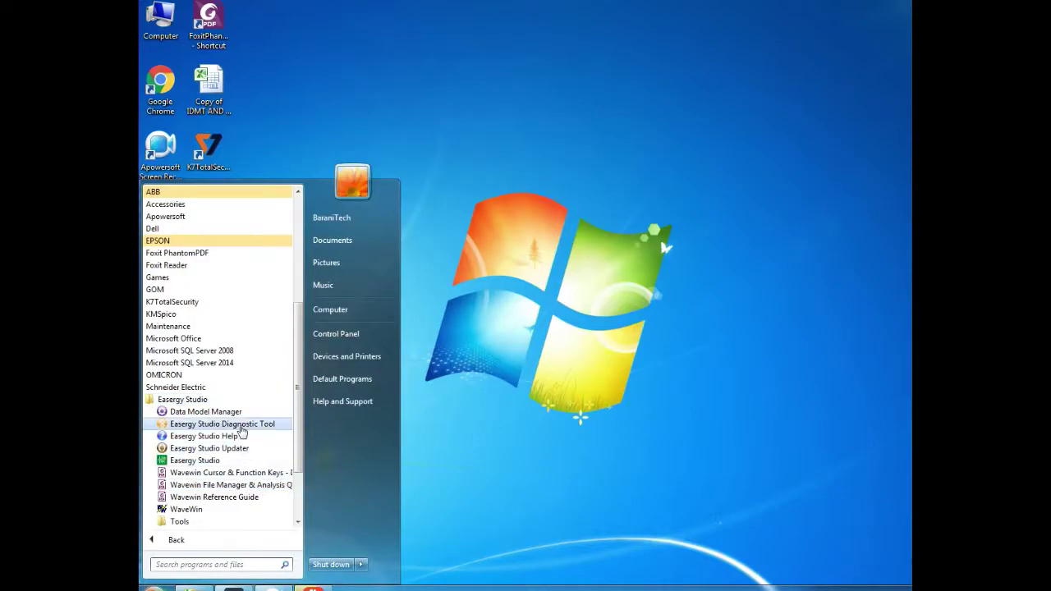
click(235, 415)
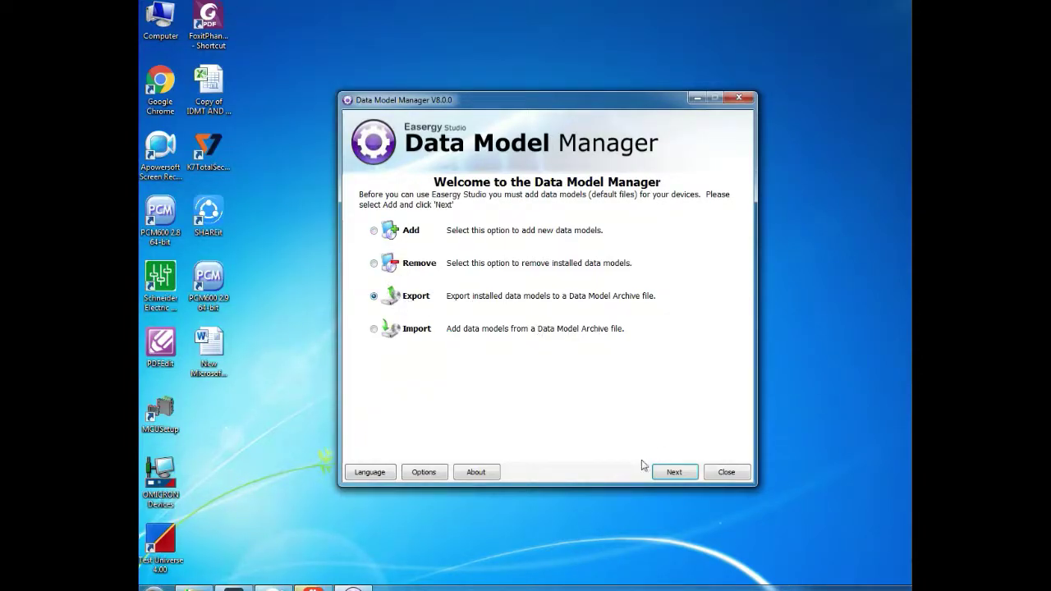
click(674, 472)
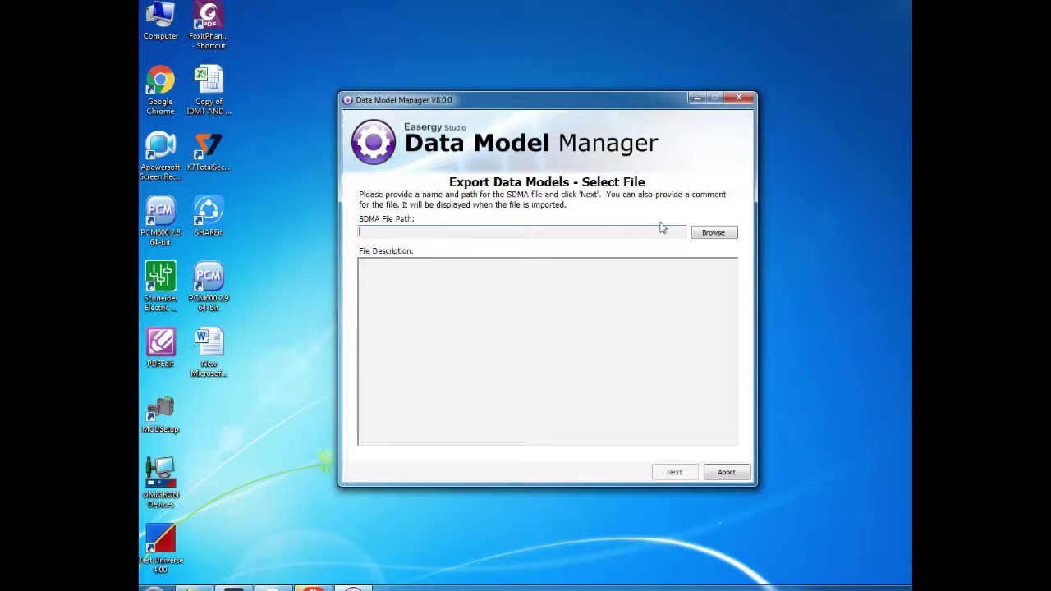
- Set the export file to a Data Models Archive named "P643 and P114D" on the Desktop
click(713, 235)
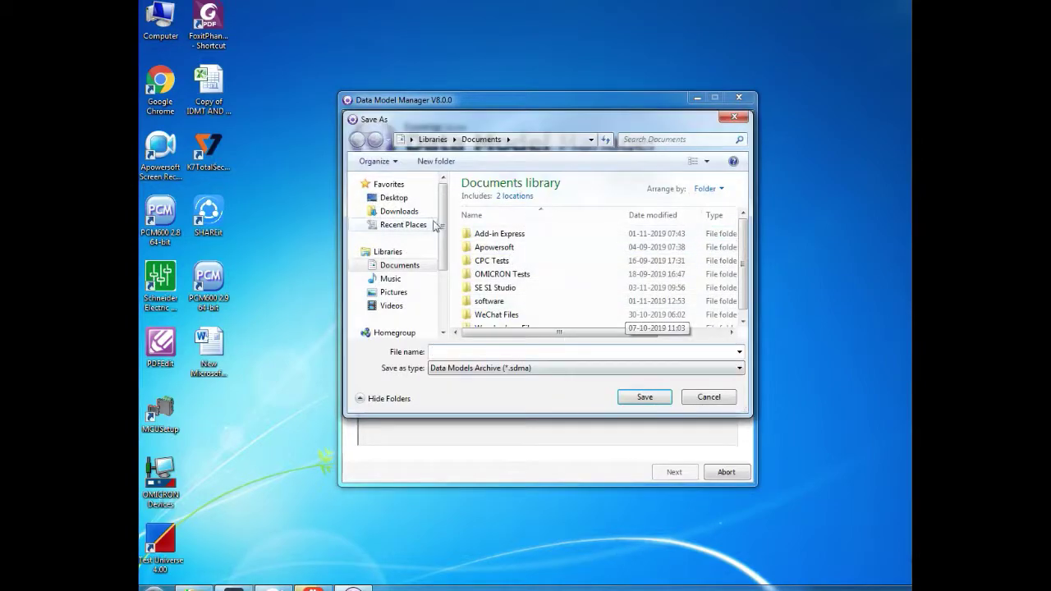
scroll(411, 238, down, 3)
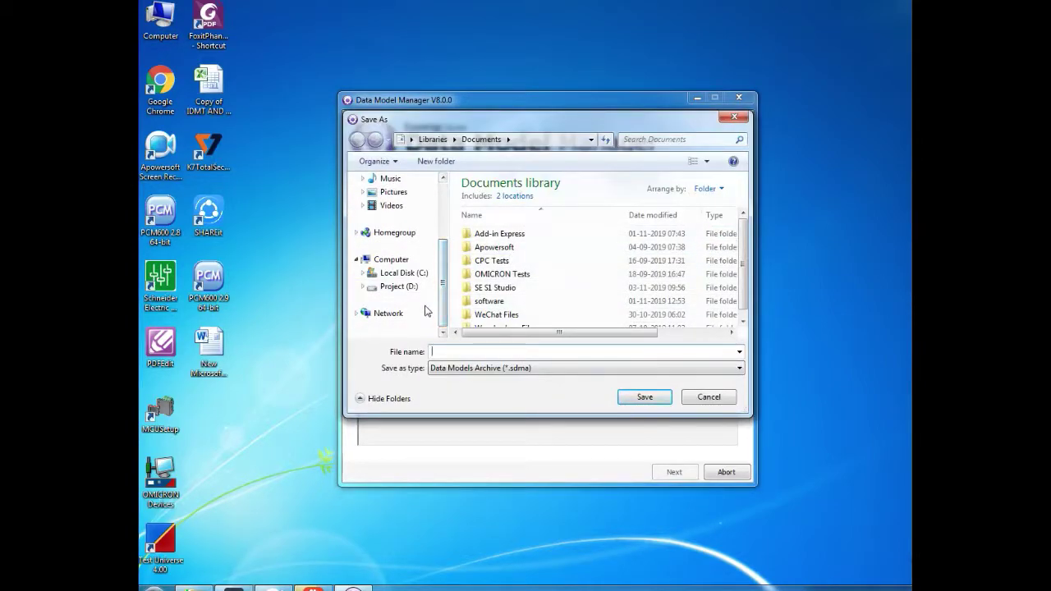
scroll(413, 298, up, 3)
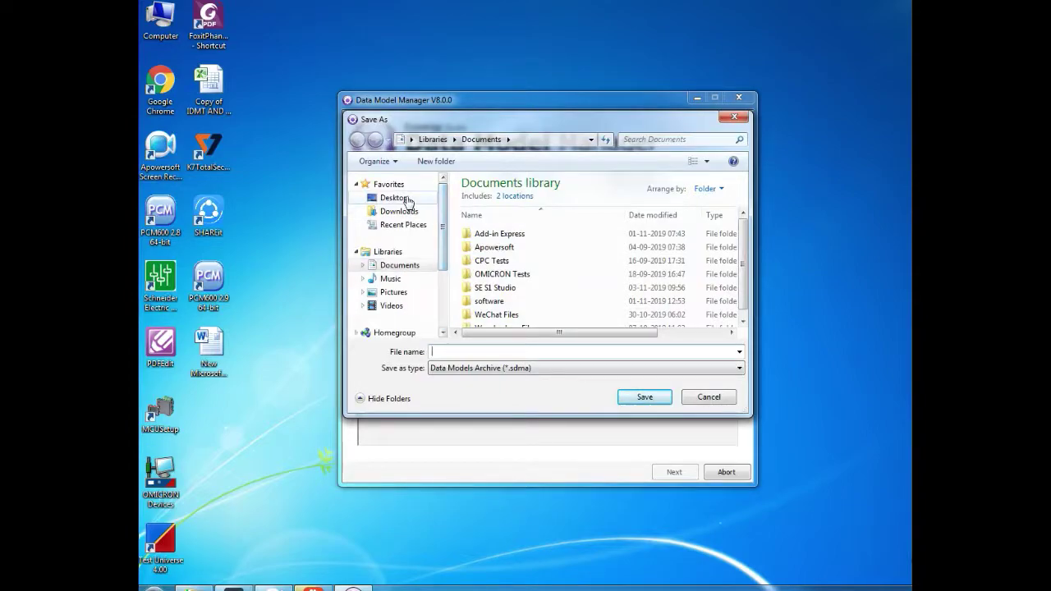
click(394, 198)
click(554, 351)
text(P)
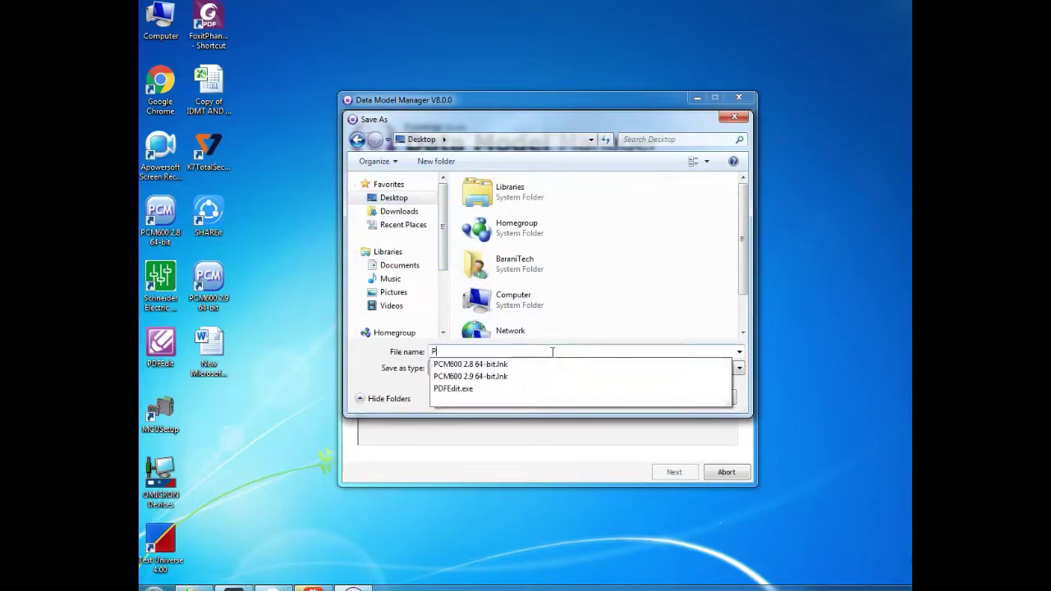
text(643 and)
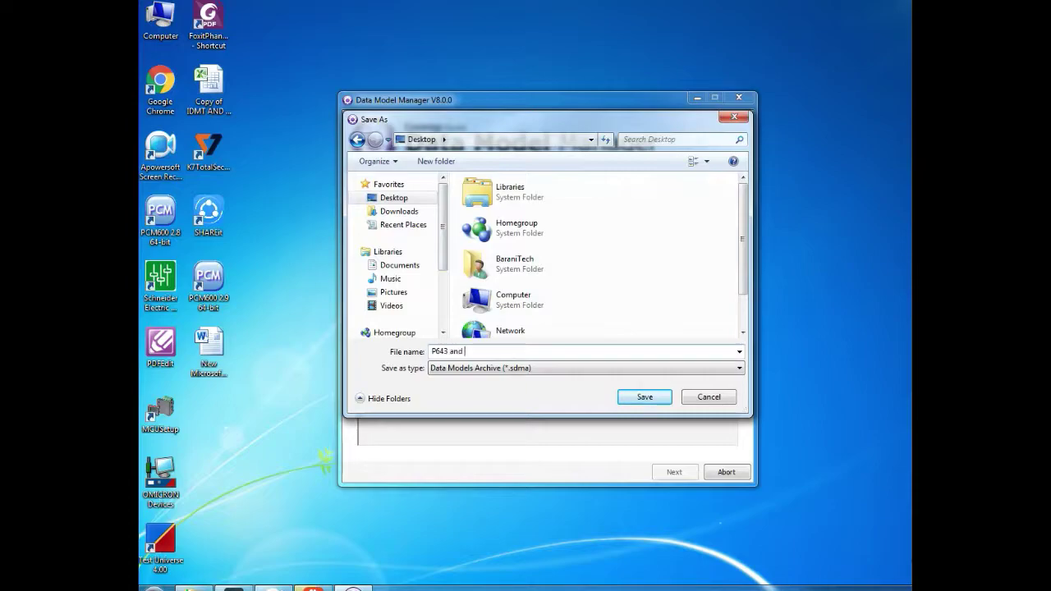
text( P114D)
click(645, 397)
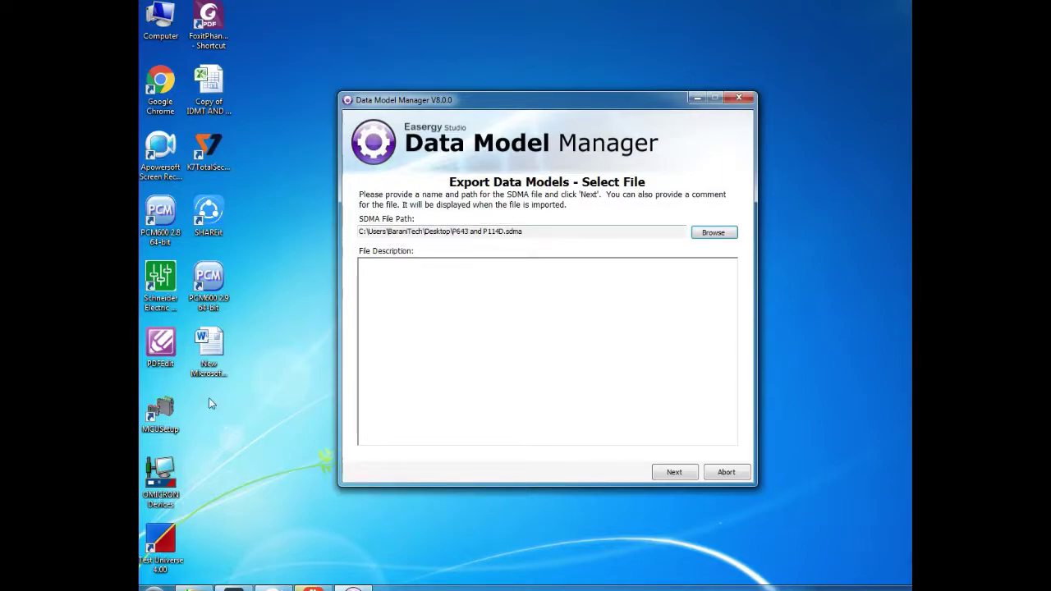
- Keep English as the export language and include all models of the Px10/V11x and Px40/K/L/Px20(Courier) families
click(675, 472)
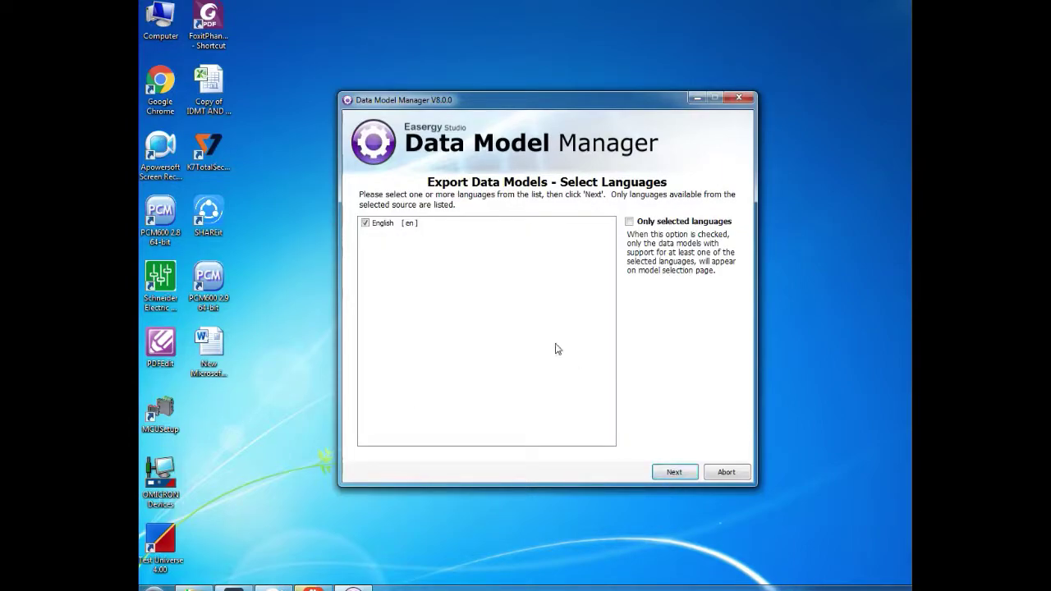
click(695, 473)
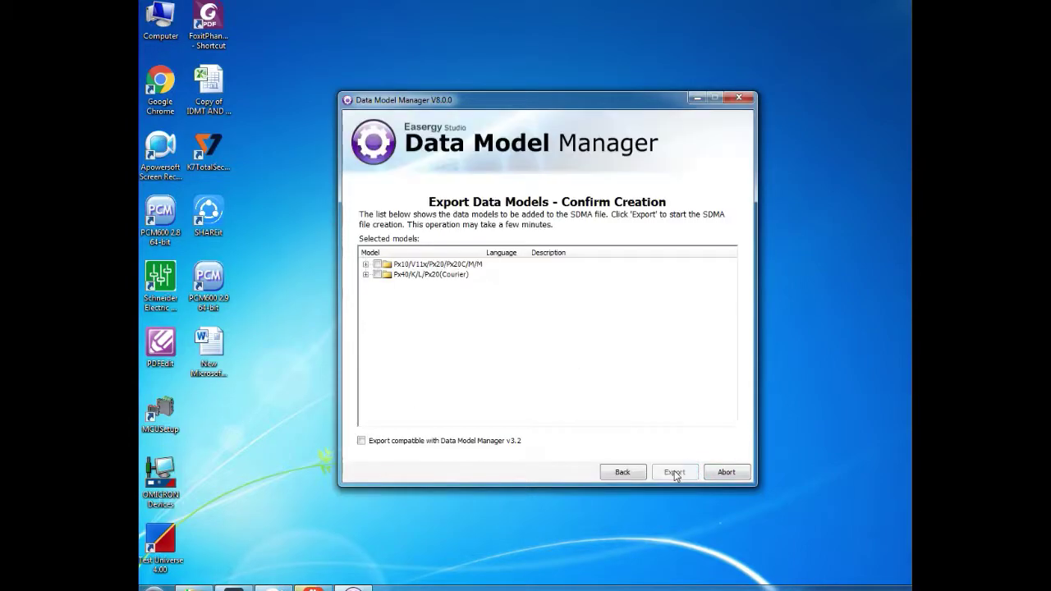
click(366, 263)
click(389, 274)
click(366, 285)
click(379, 287)
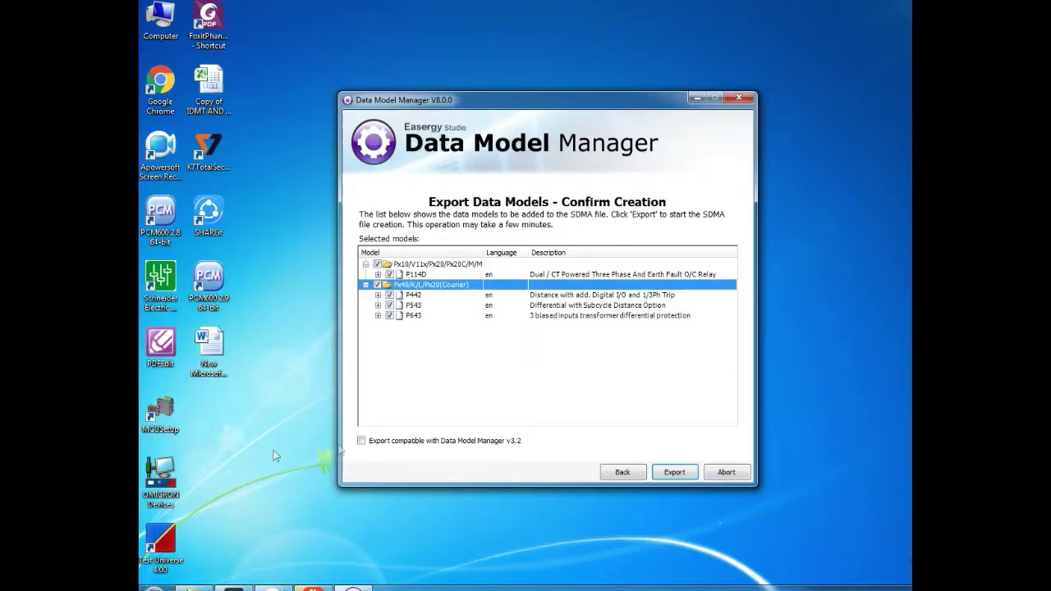
- Export the selected data models to the SDMA file and close Data Model Manager
click(675, 471)
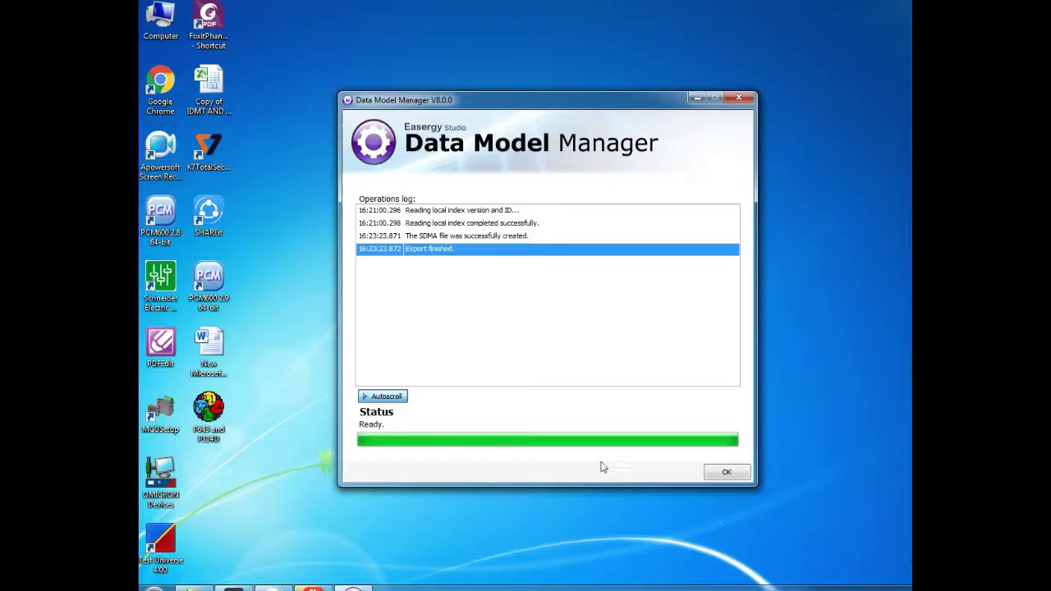
click(726, 473)
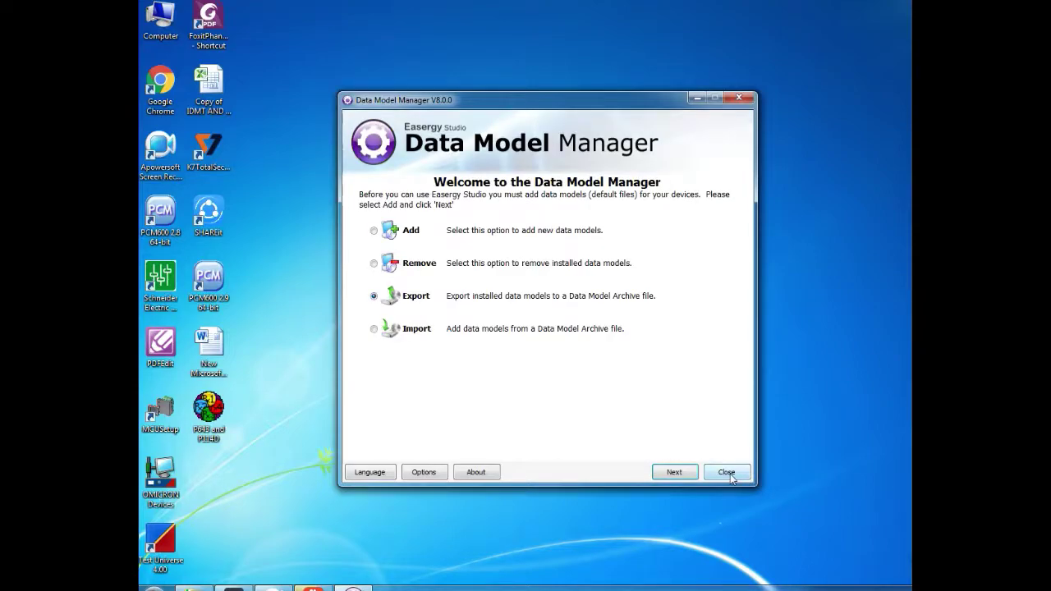
click(727, 473)
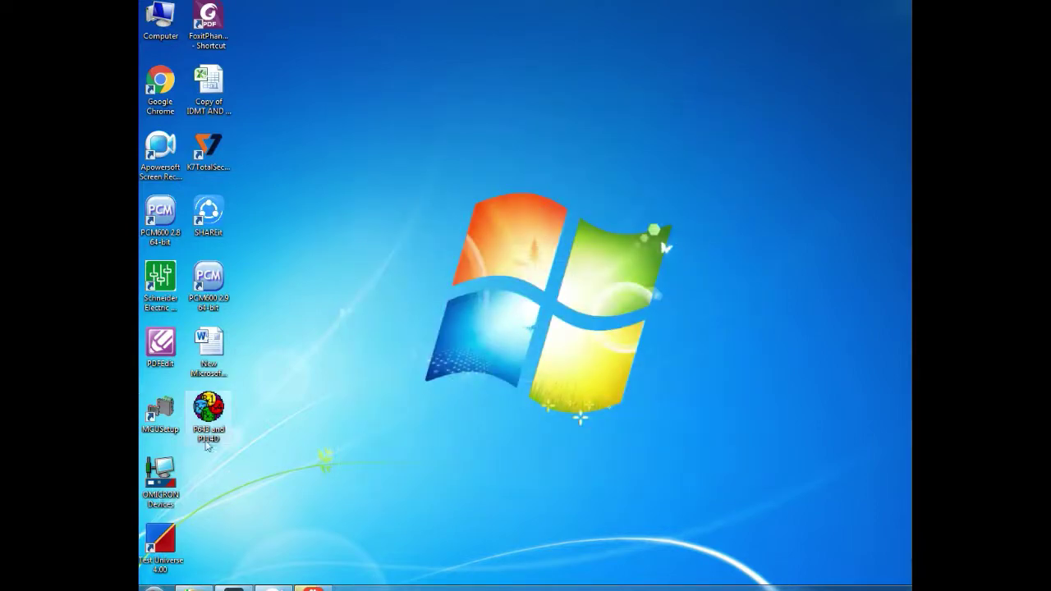